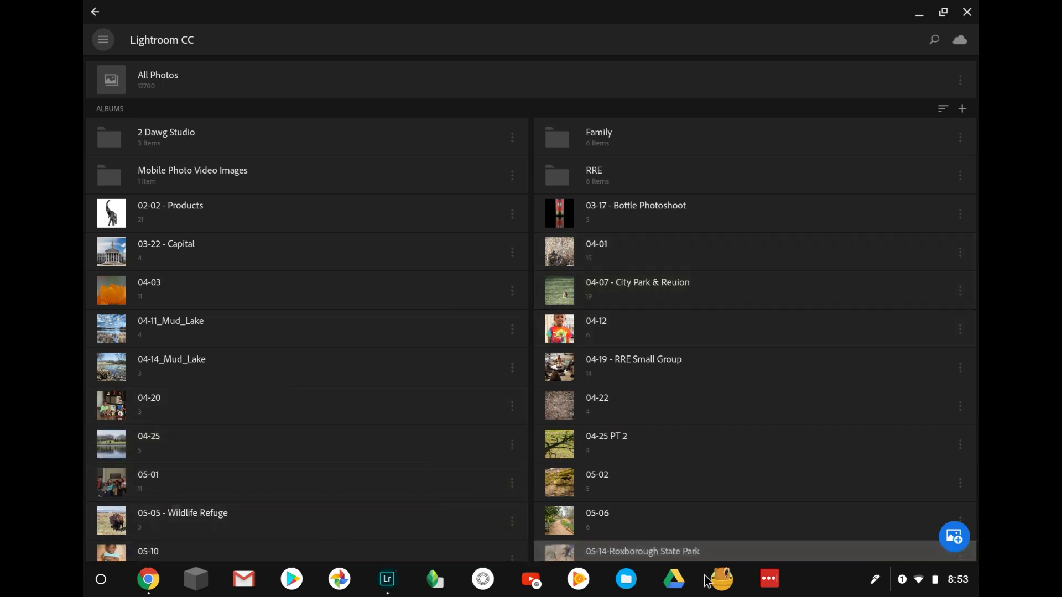
Minimize the Lightroom CC window to reveal the desktop.
click(918, 12)
Bring the Lightroom CC window back on screen from the taskbar.
click(915, 12)
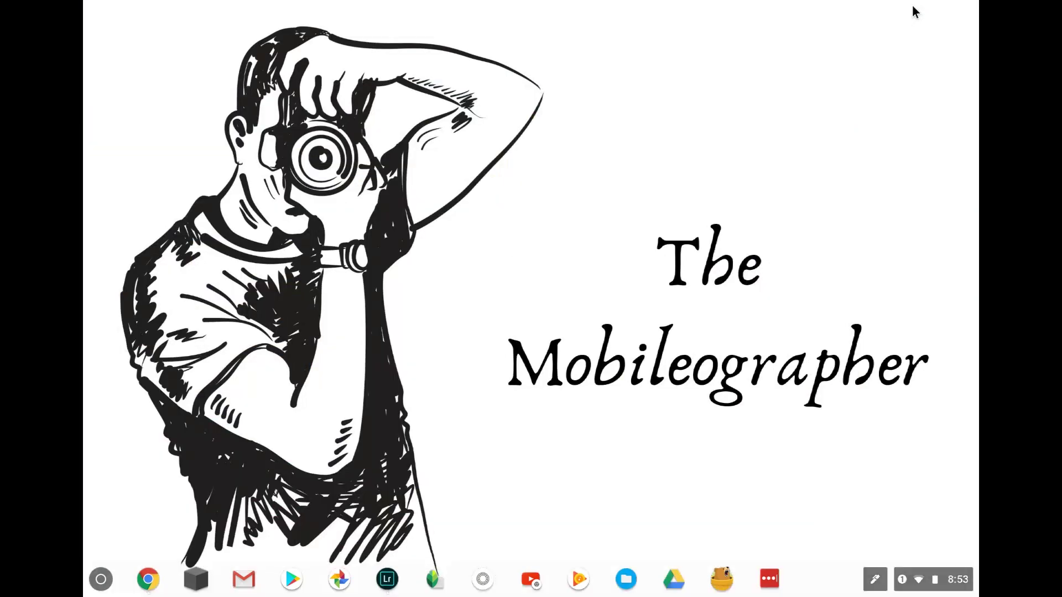
click(387, 579)
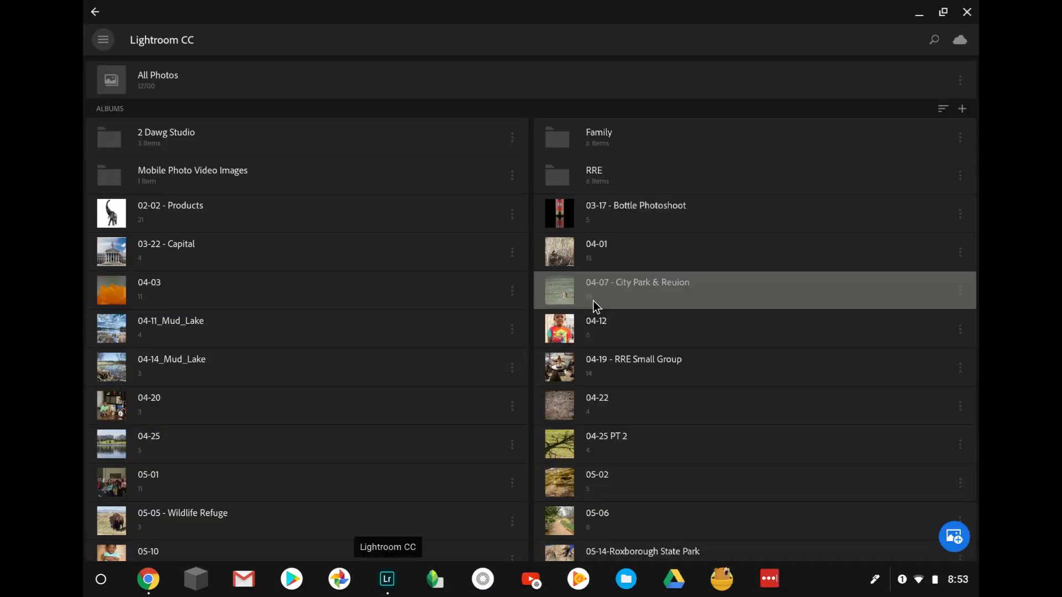
click(593, 301)
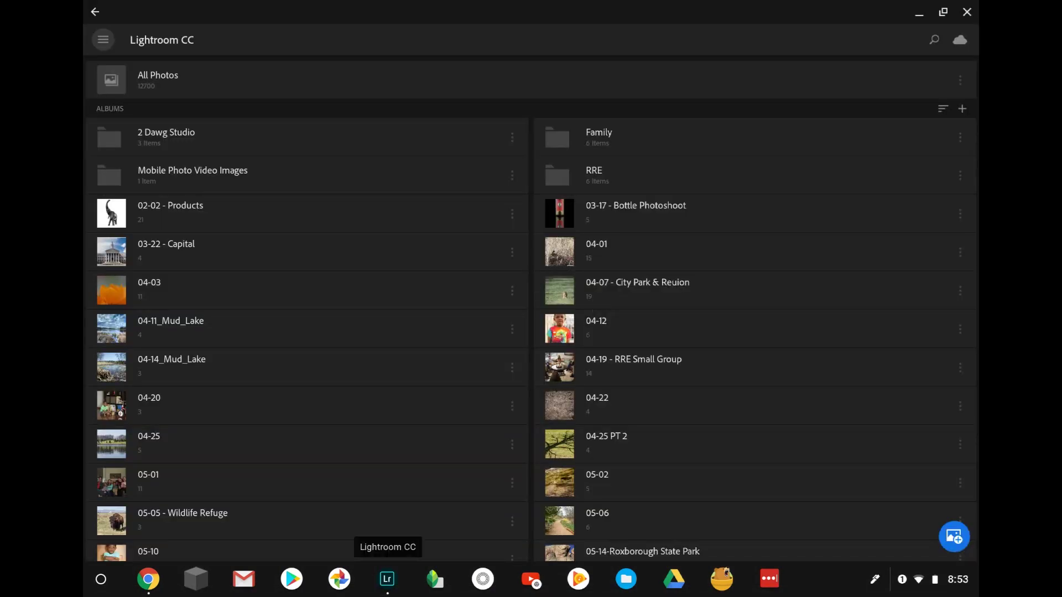
Open the 05-05 - Wildlife Refuge album and its first bison photo in the editor.
scroll(574, 306, down, 2)
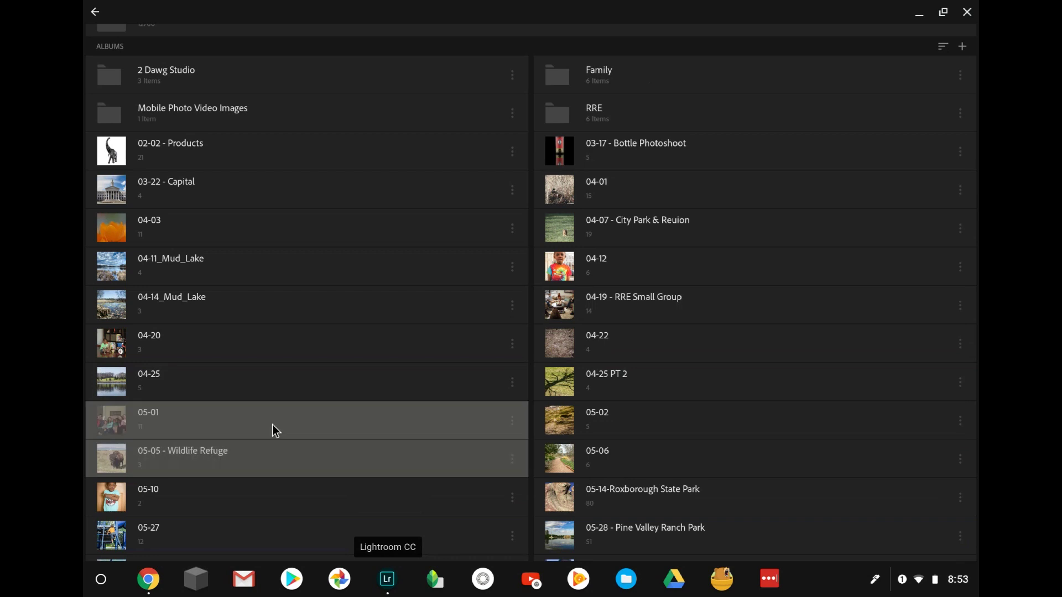
click(250, 453)
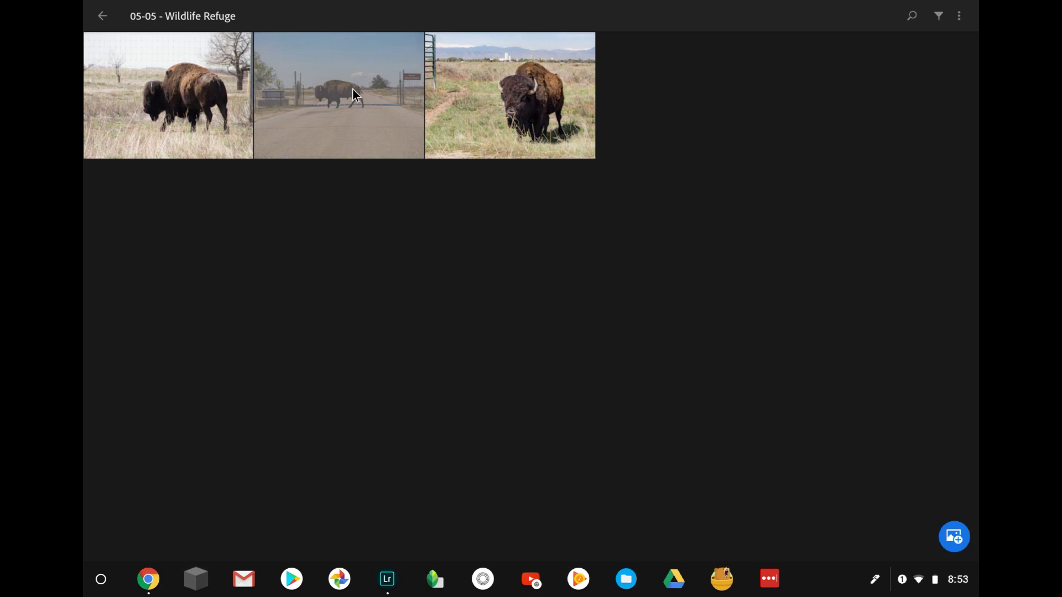
click(207, 82)
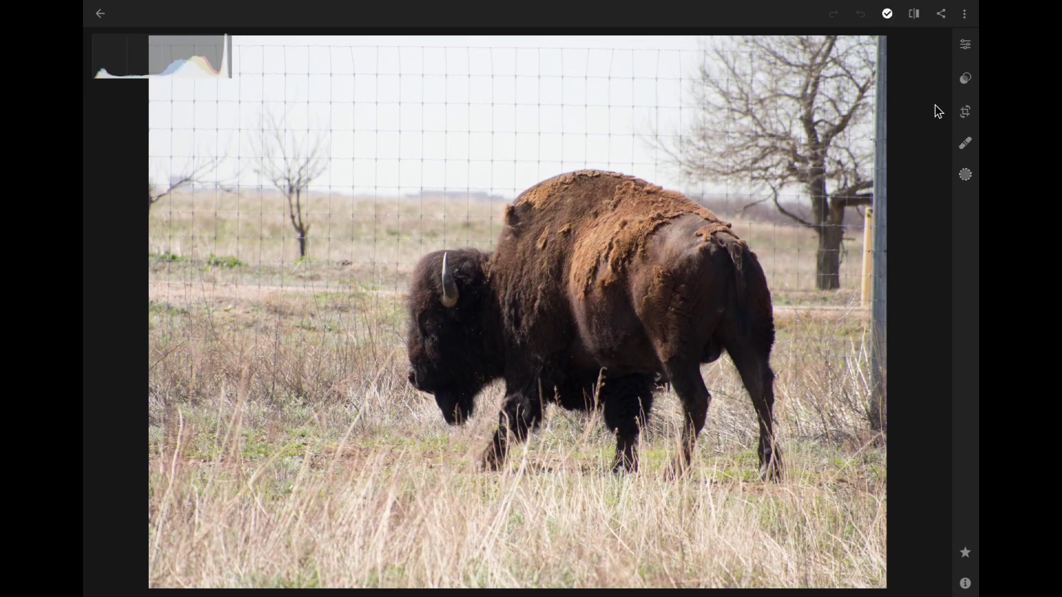
In the Light adjustments, set Shadows to 49 and Highlights to -61.
click(962, 46)
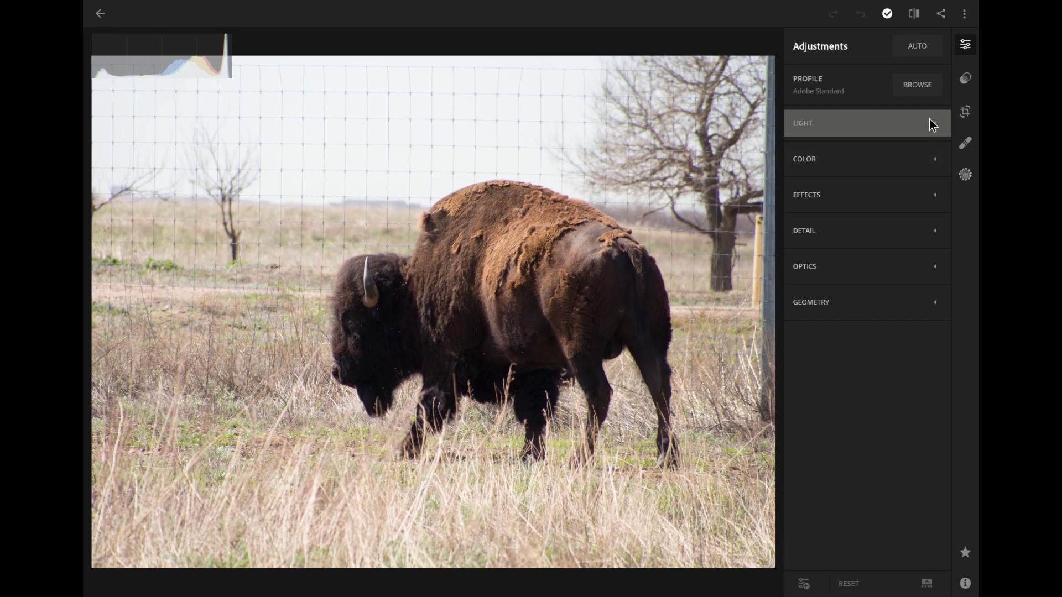
click(931, 128)
drag(867, 242, 907, 244)
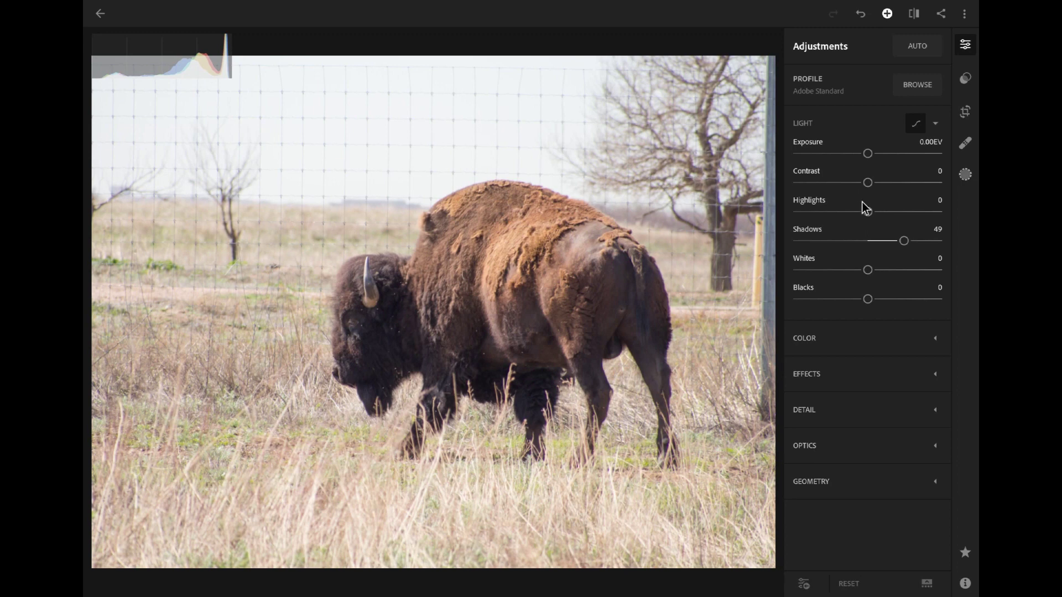
drag(866, 210, 822, 211)
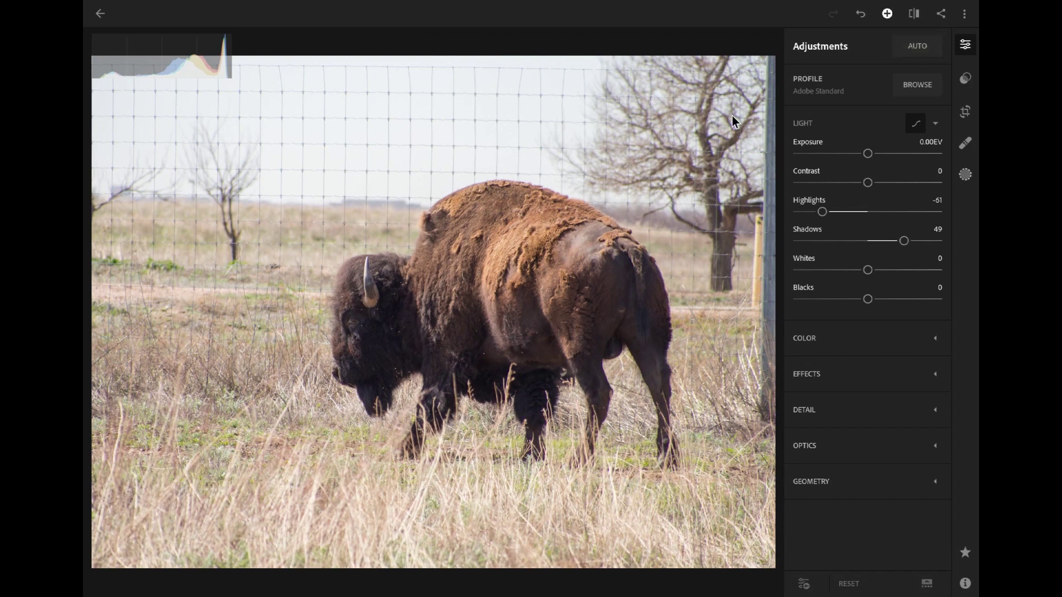
Share the bison photo to Snapseed, apply and confirm the Pop look, then finish.
click(940, 13)
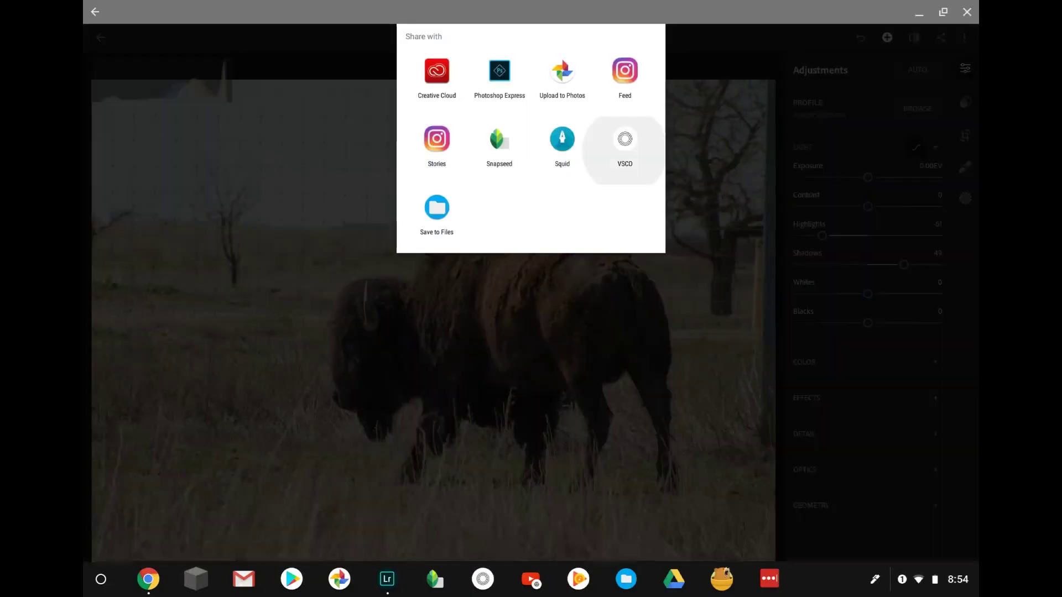
click(494, 144)
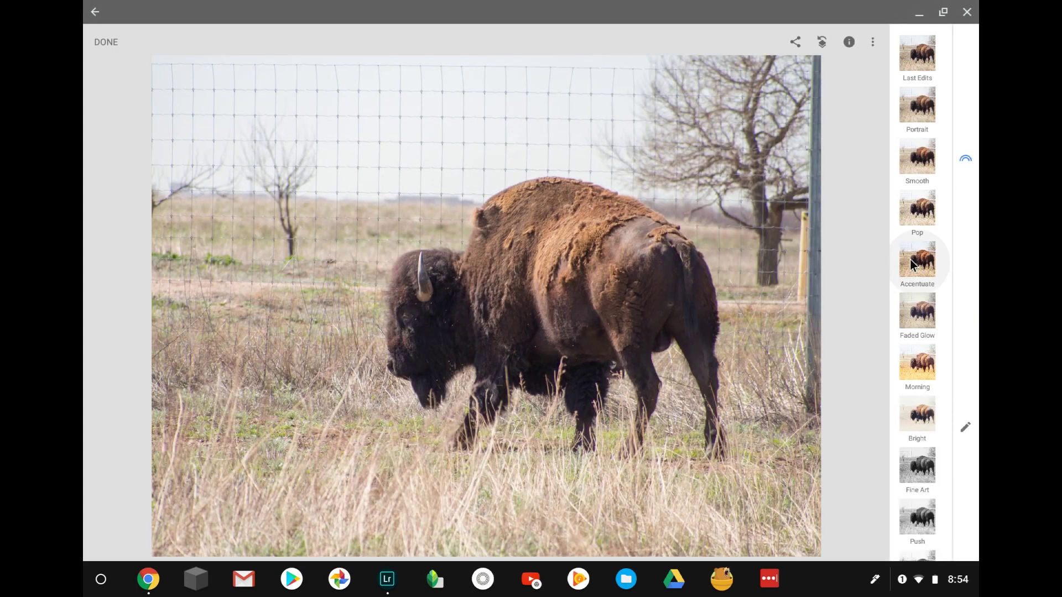
click(914, 206)
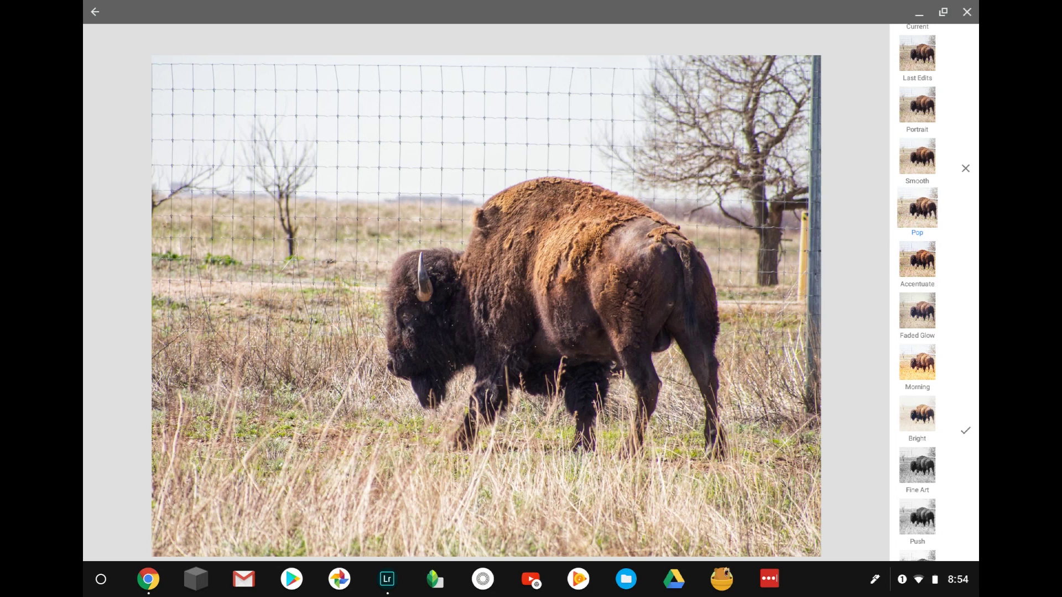
click(966, 422)
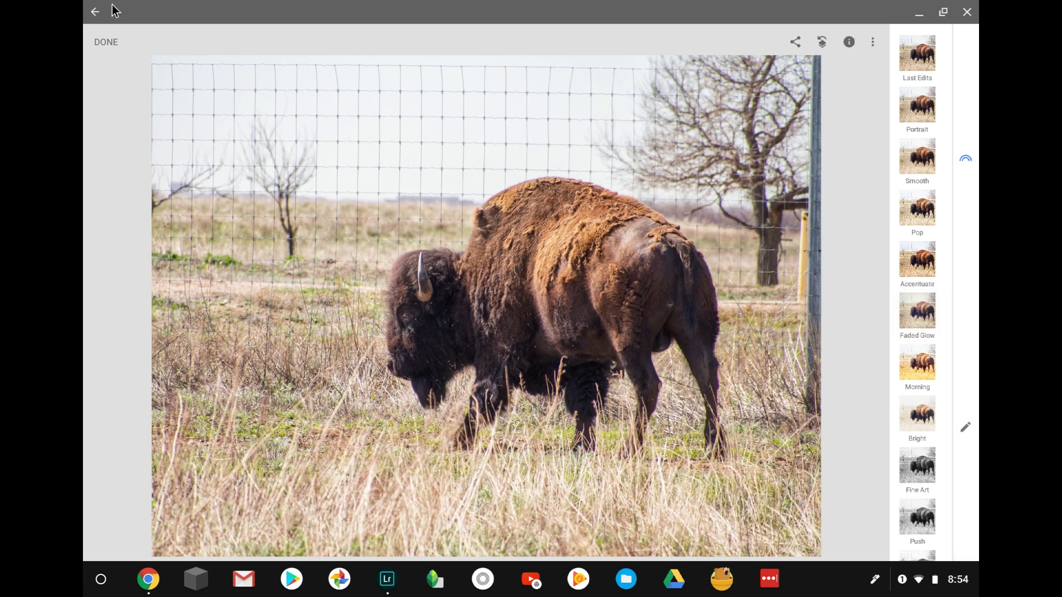
click(100, 42)
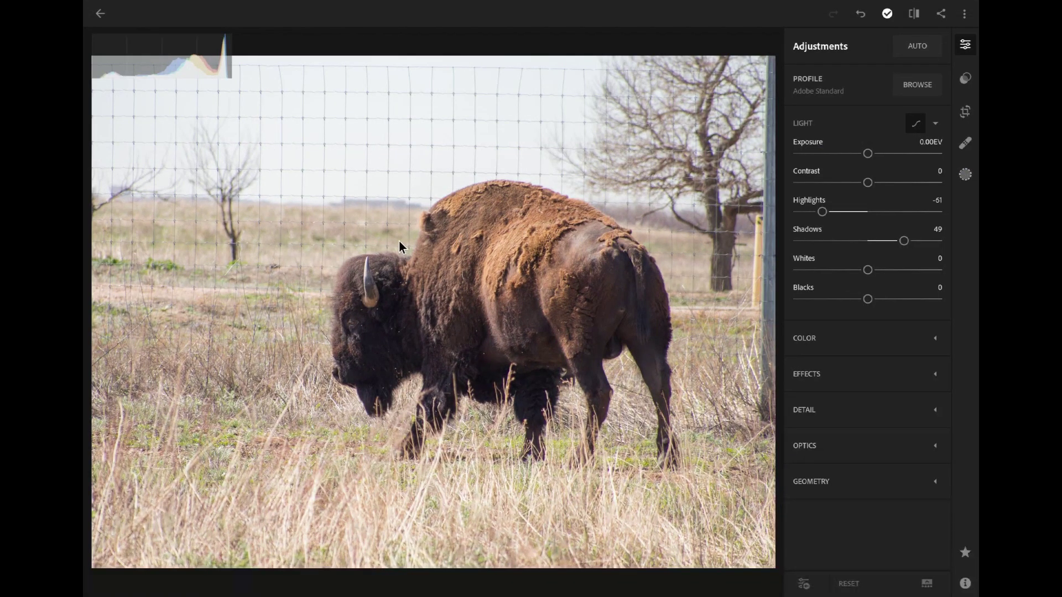
Return to the Wildlife Refuge album grid and restore Lightroom to a smaller window.
click(96, 15)
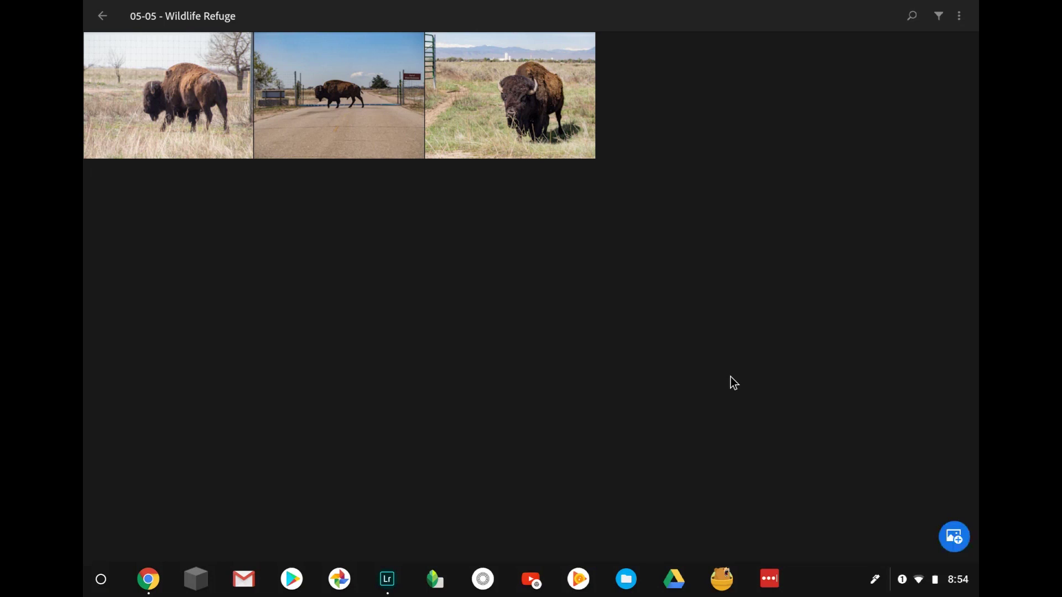
click(952, 536)
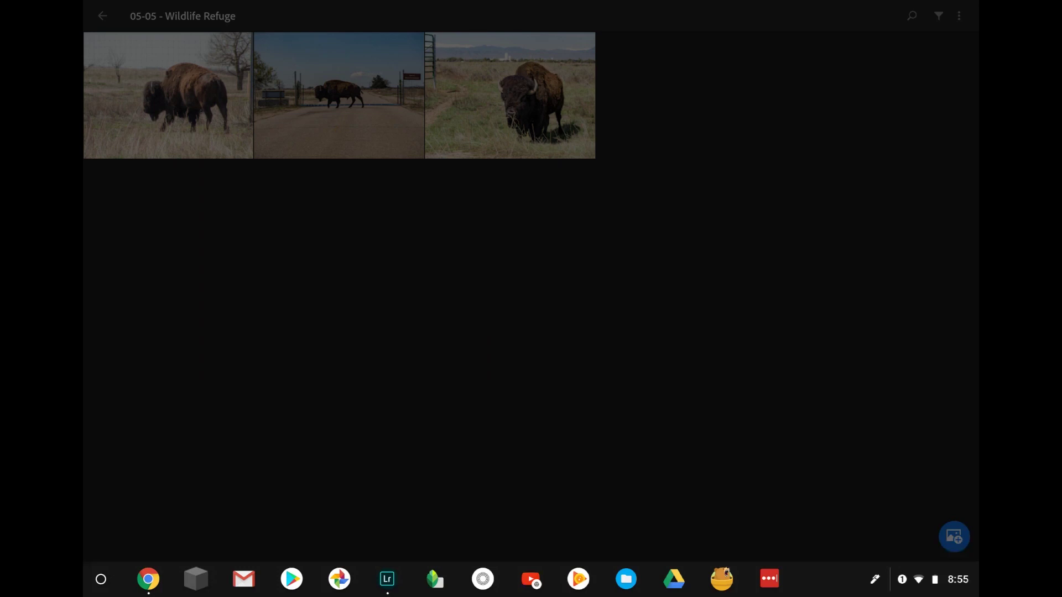
click(743, 196)
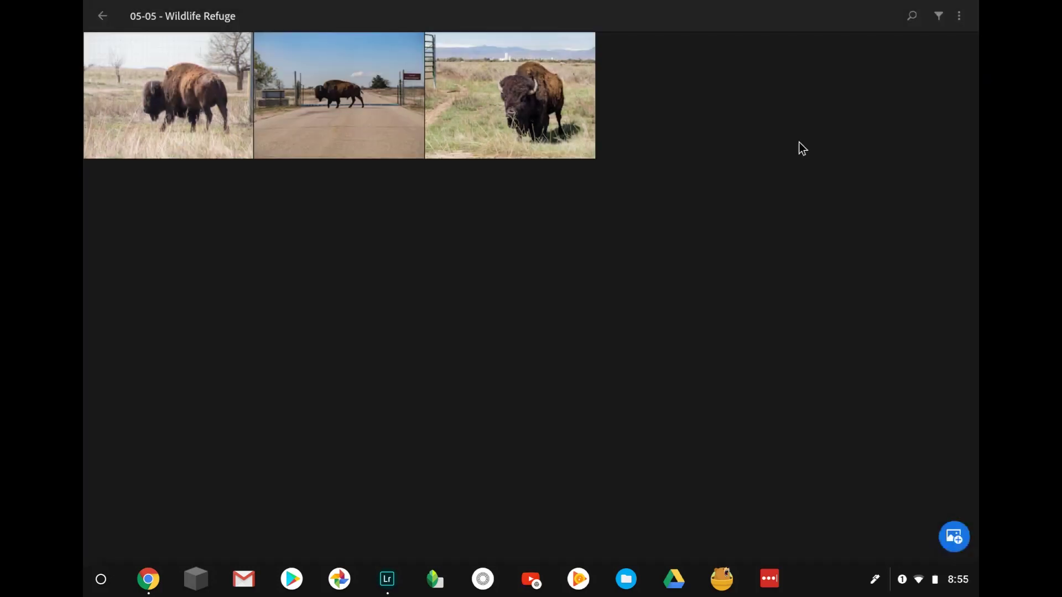
click(951, 537)
click(942, 9)
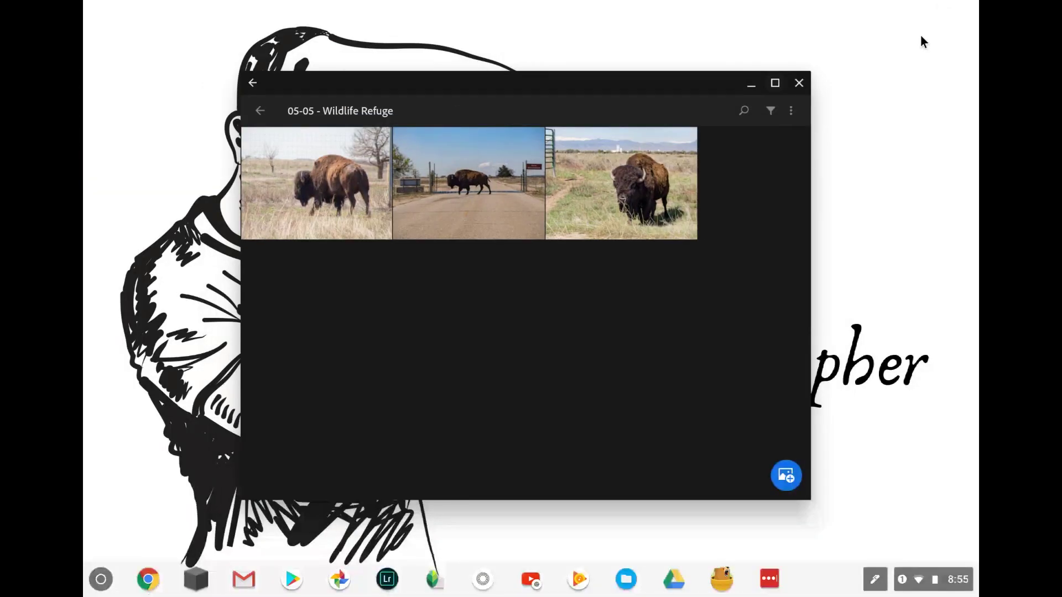
Import the edited bison photo from Recent files into the album, then maximize Lightroom.
click(785, 474)
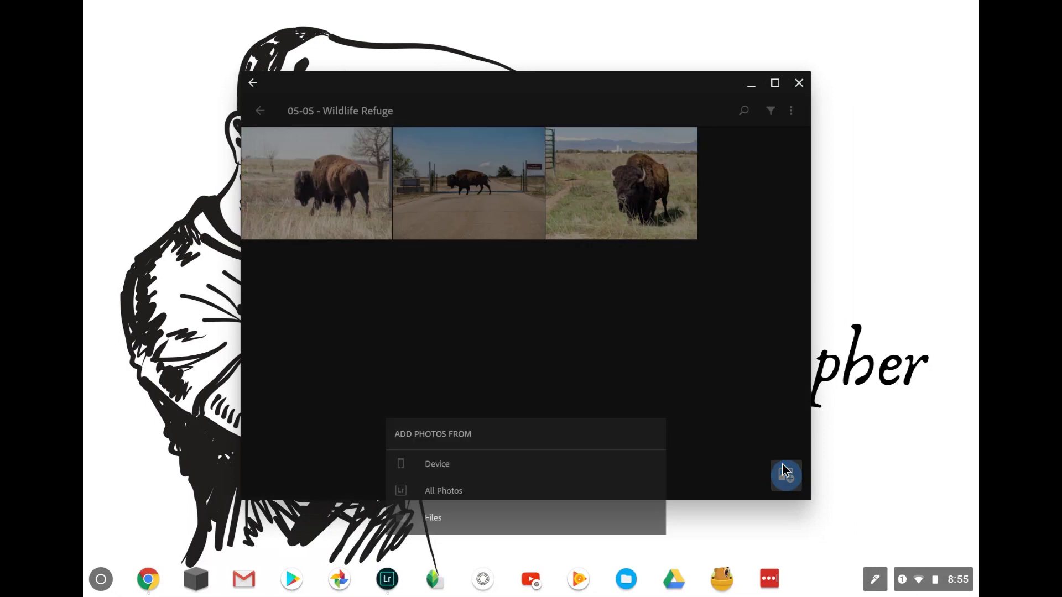
click(488, 481)
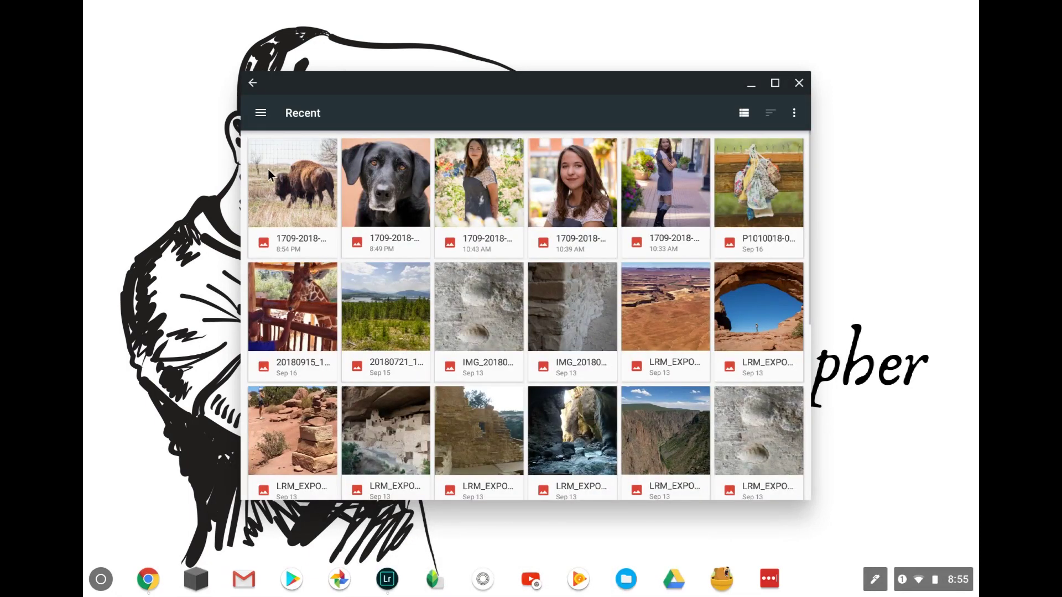
click(268, 175)
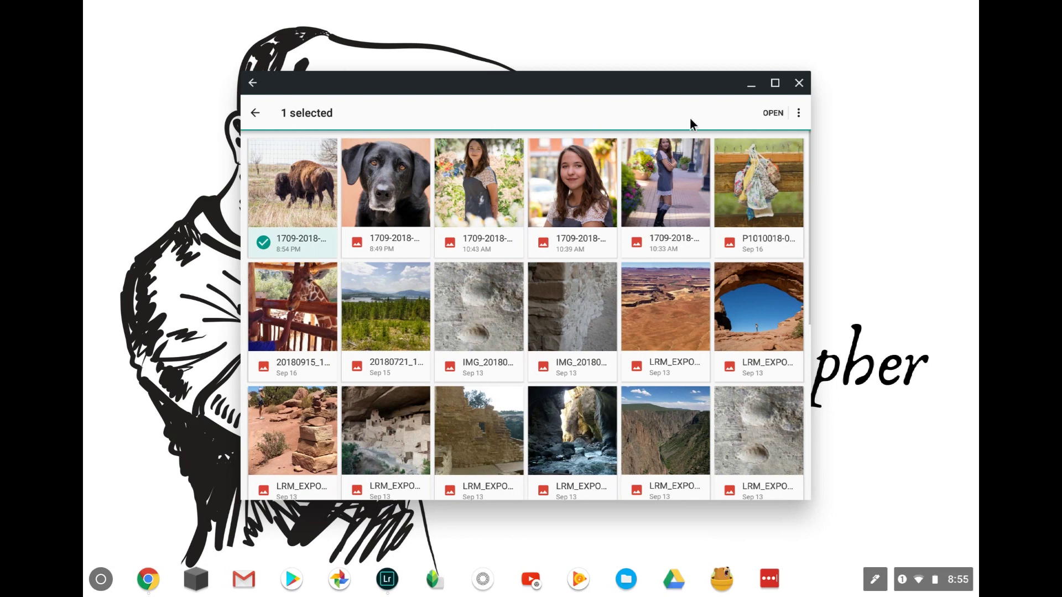
click(767, 111)
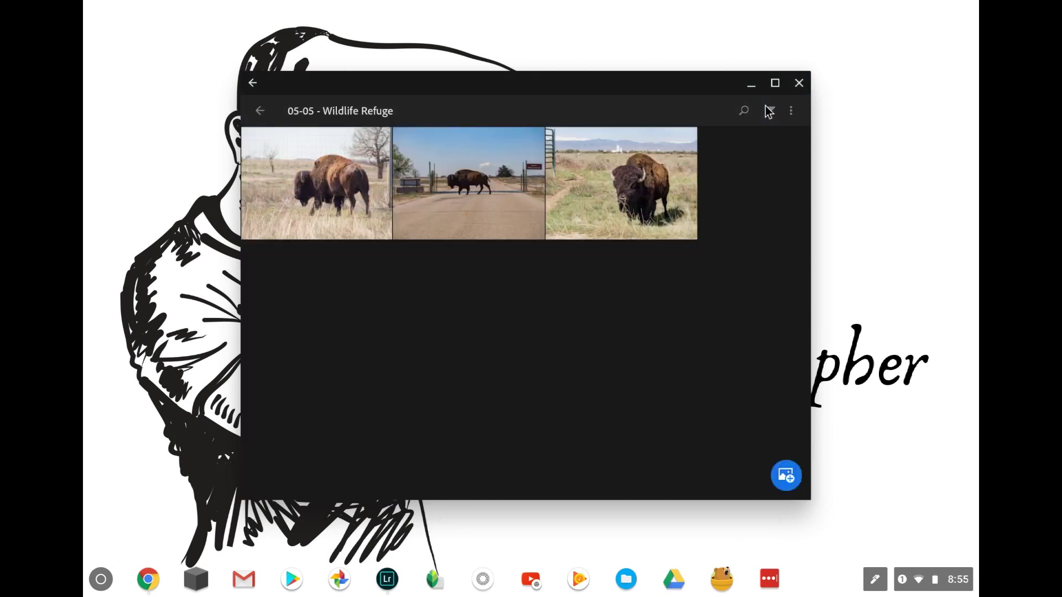
click(775, 82)
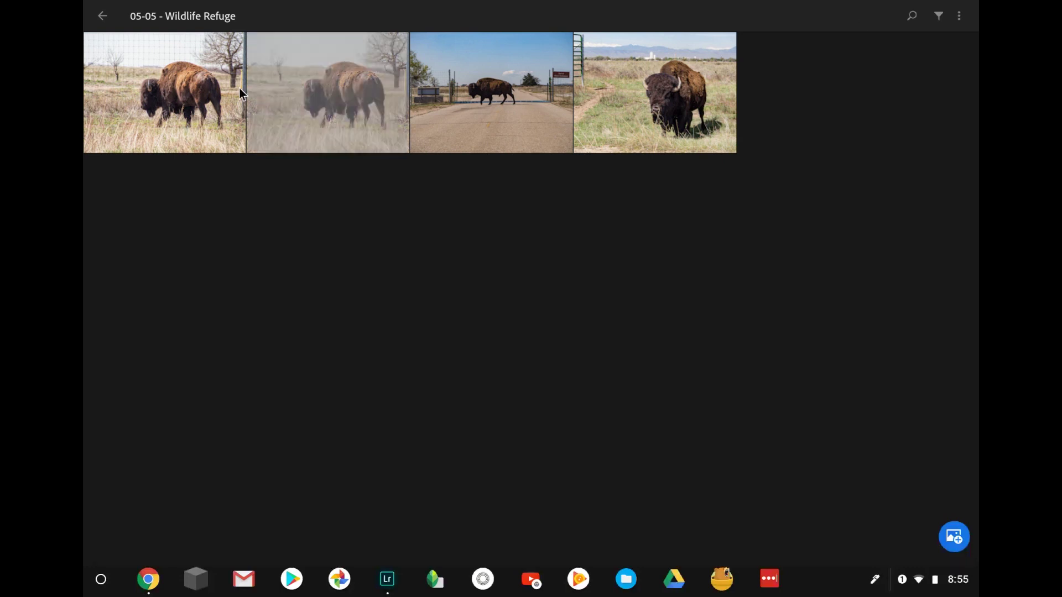
click(194, 90)
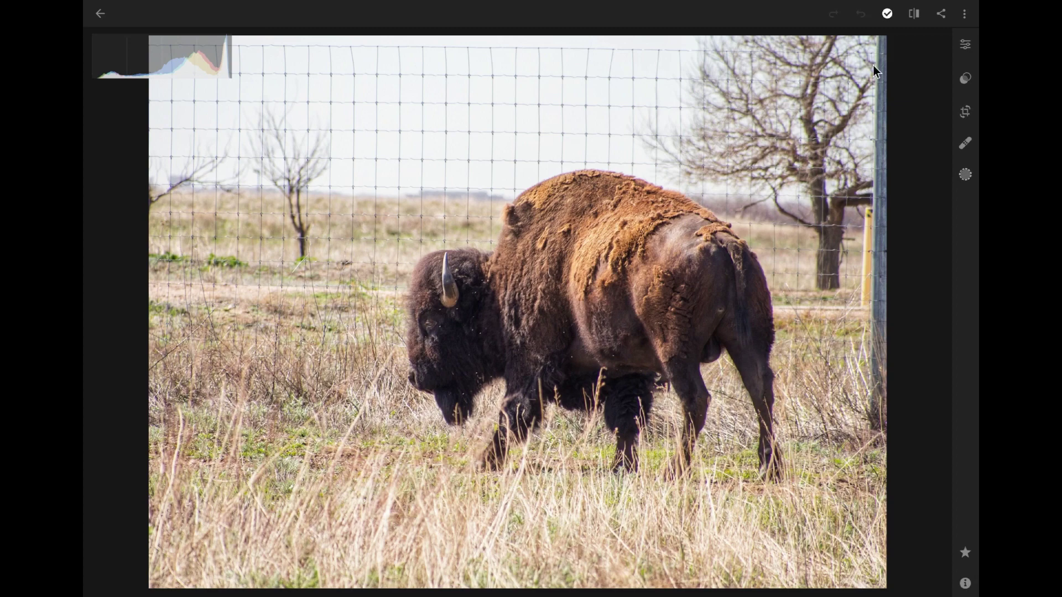
click(942, 14)
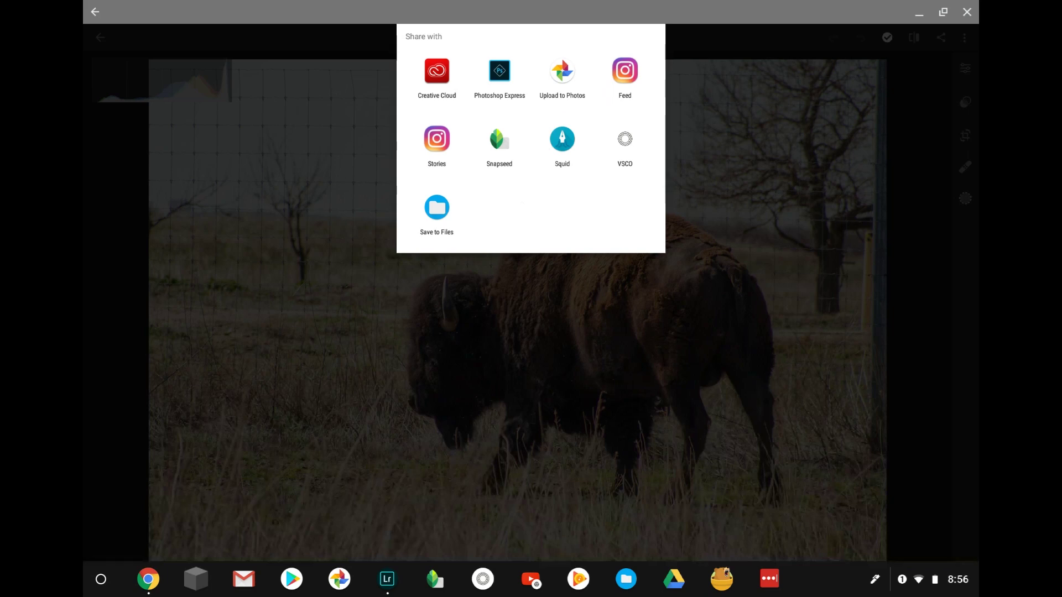
click(389, 78)
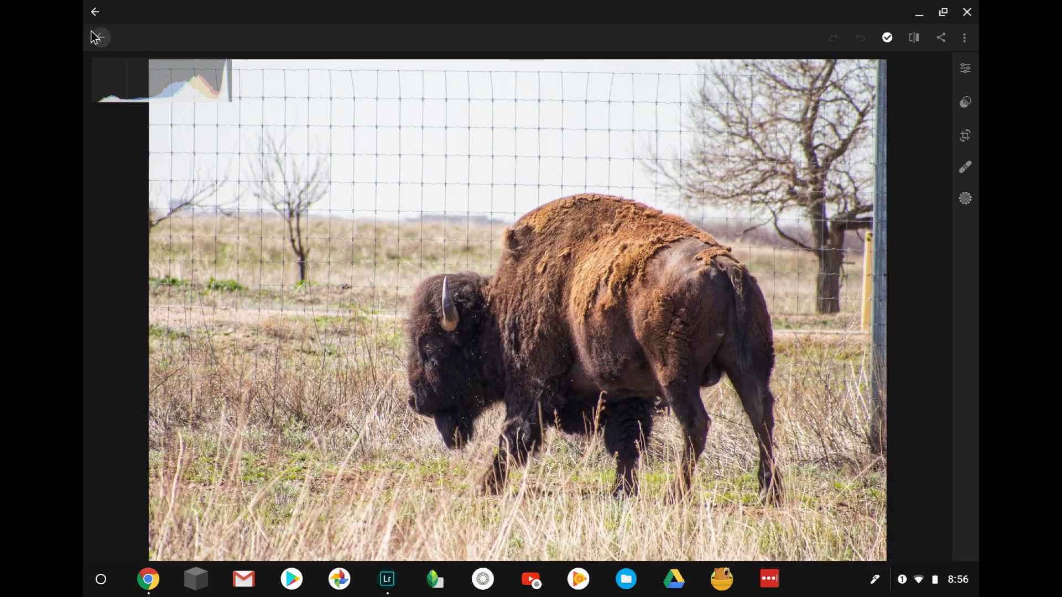
click(95, 36)
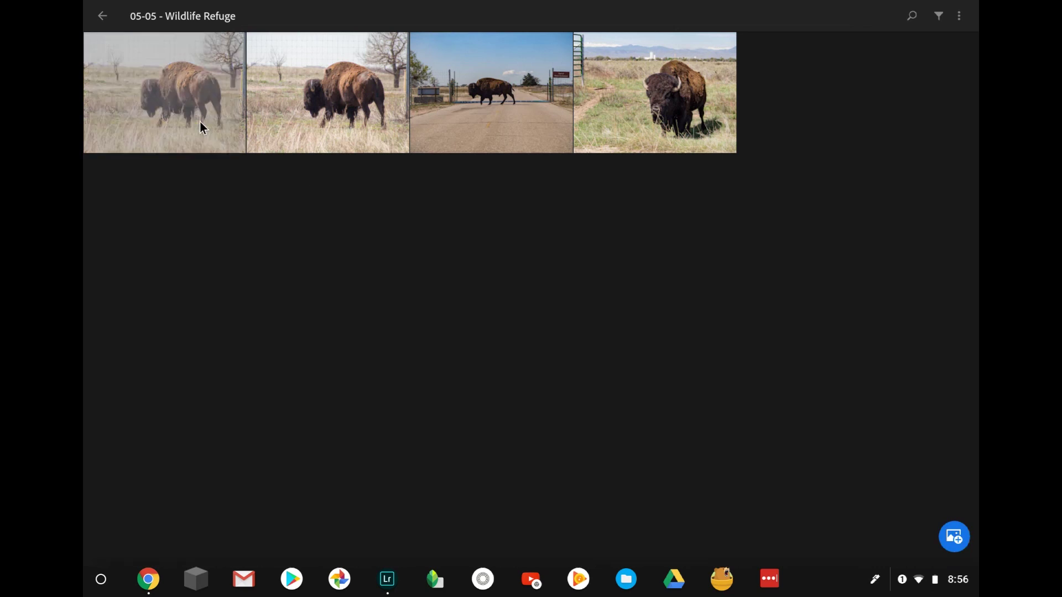
Select the second, third and fourth bison photos and share them.
click(289, 111)
click(443, 121)
click(681, 105)
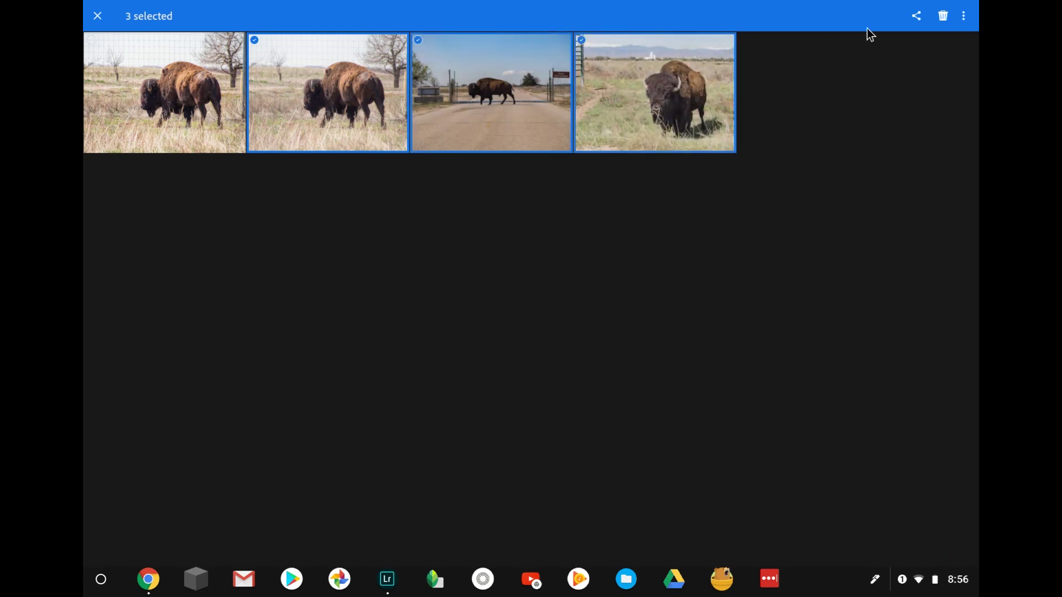
click(916, 16)
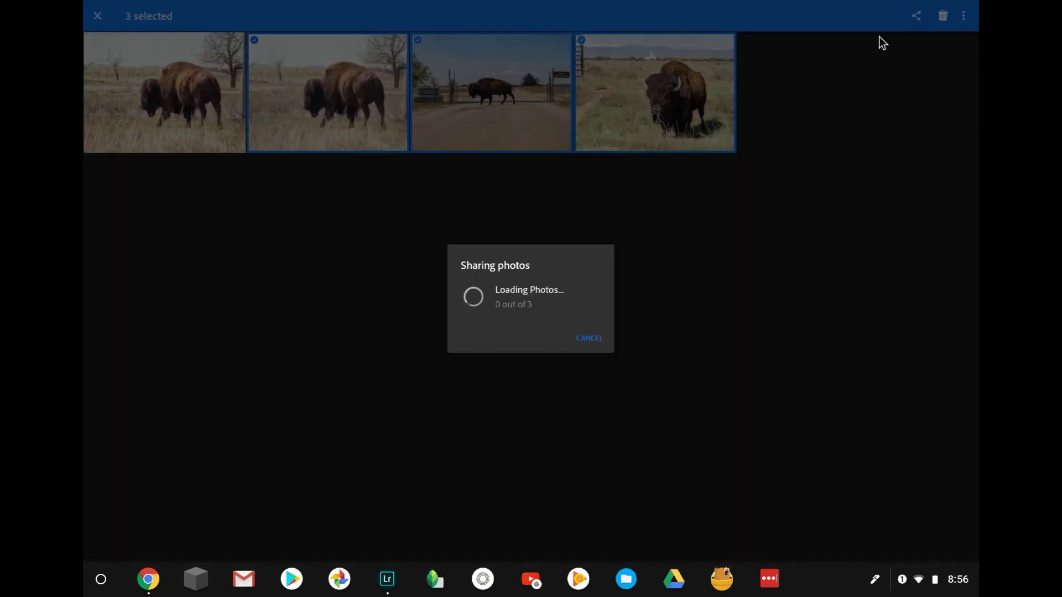